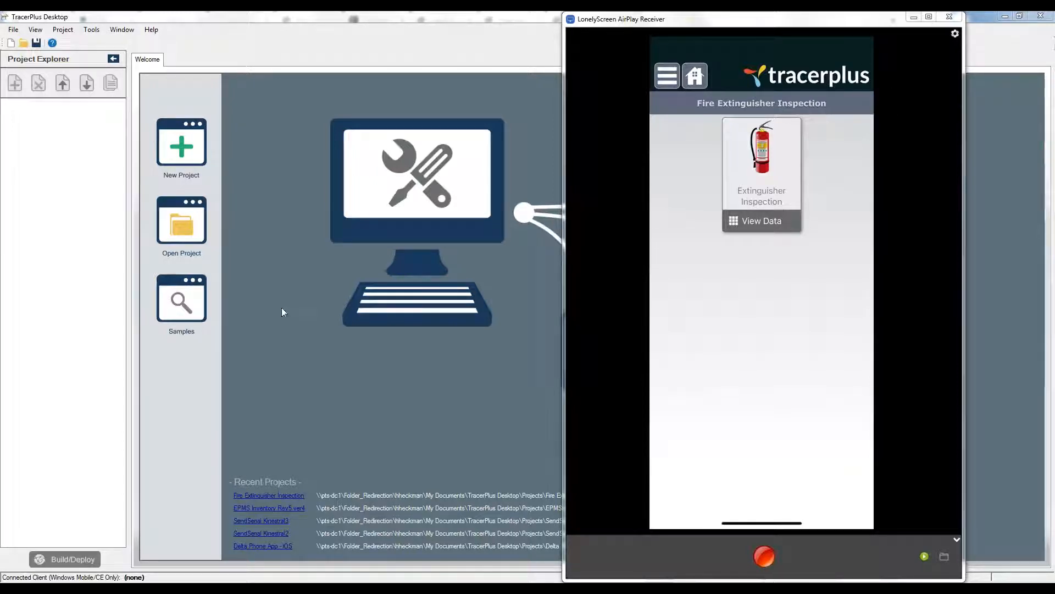
- Bring the phone mirror window forward, then return focus to the TracerPlus welcome screen
{"action": "left_click", "coordinate": [567, 316]}
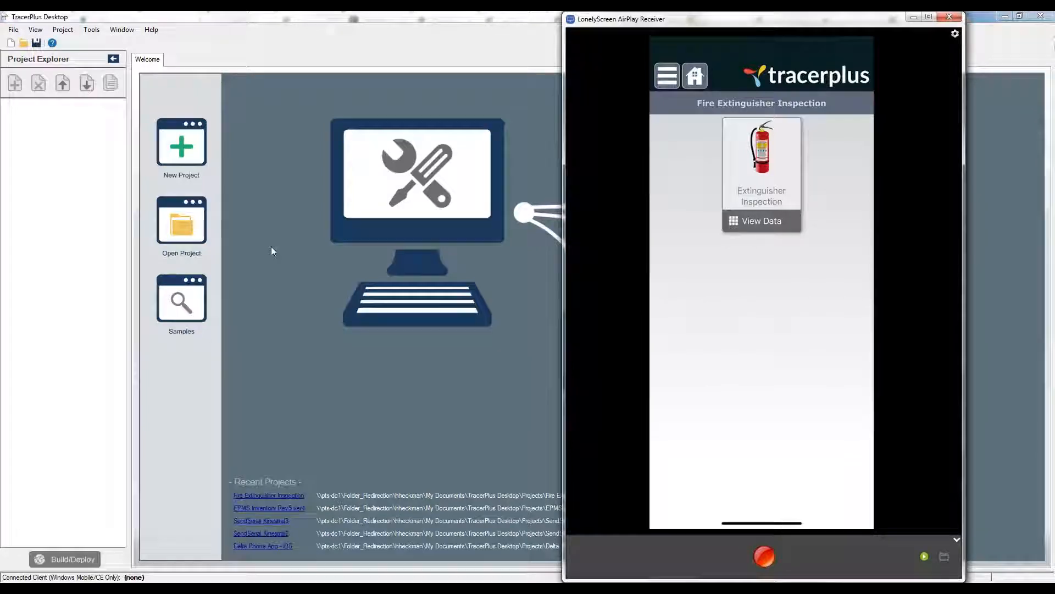
{"action": "left_click", "coordinate": [337, 259]}
- Start a new project from the Welcome page
{"action": "left_click", "coordinate": [181, 148]}
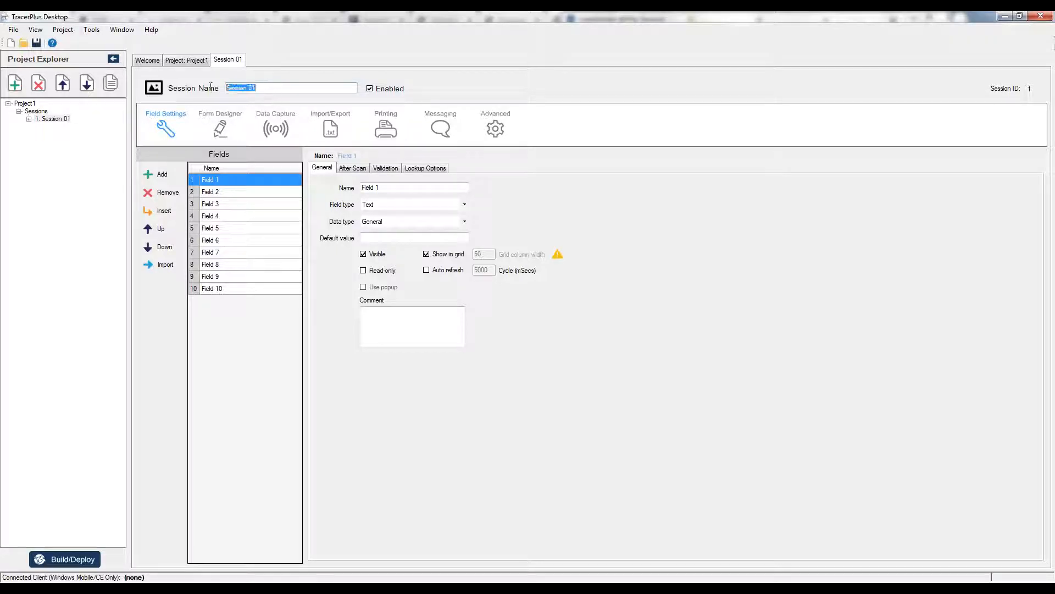
{"action": "type", "text": "Asset Track"}
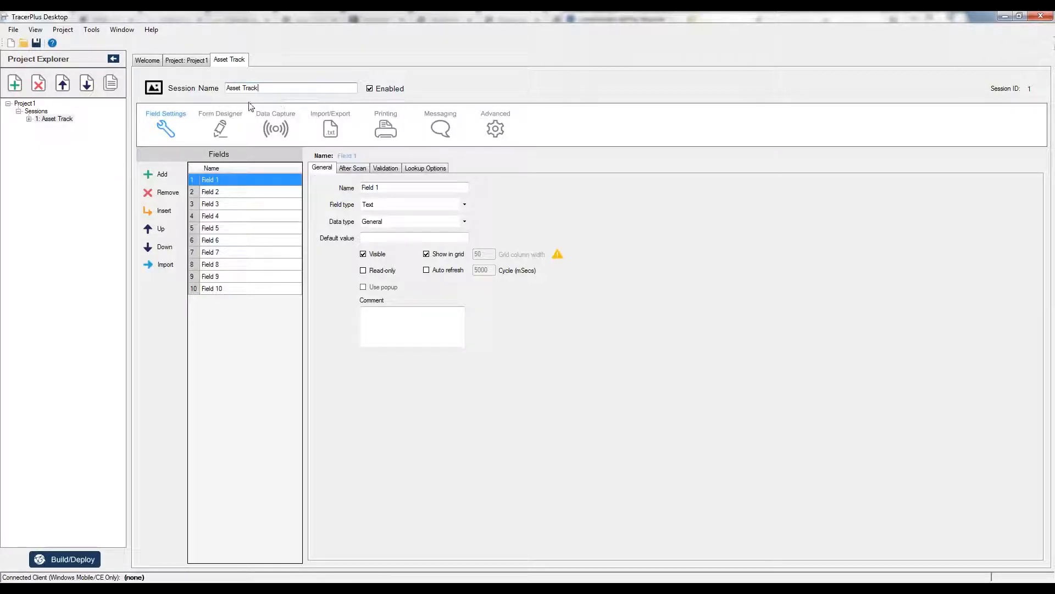
- Rename the first three fields to Barcode, Description and DateTime
{"action": "double_click", "coordinate": [233, 180]}
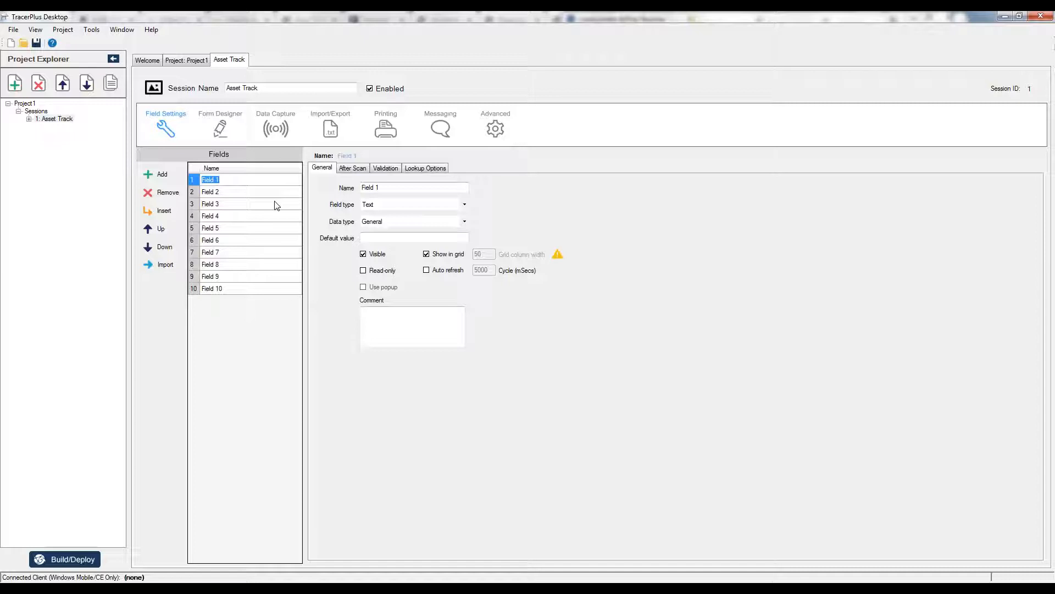
{"action": "type", "text": "Barcode"}
{"action": "key", "text": "Return"}
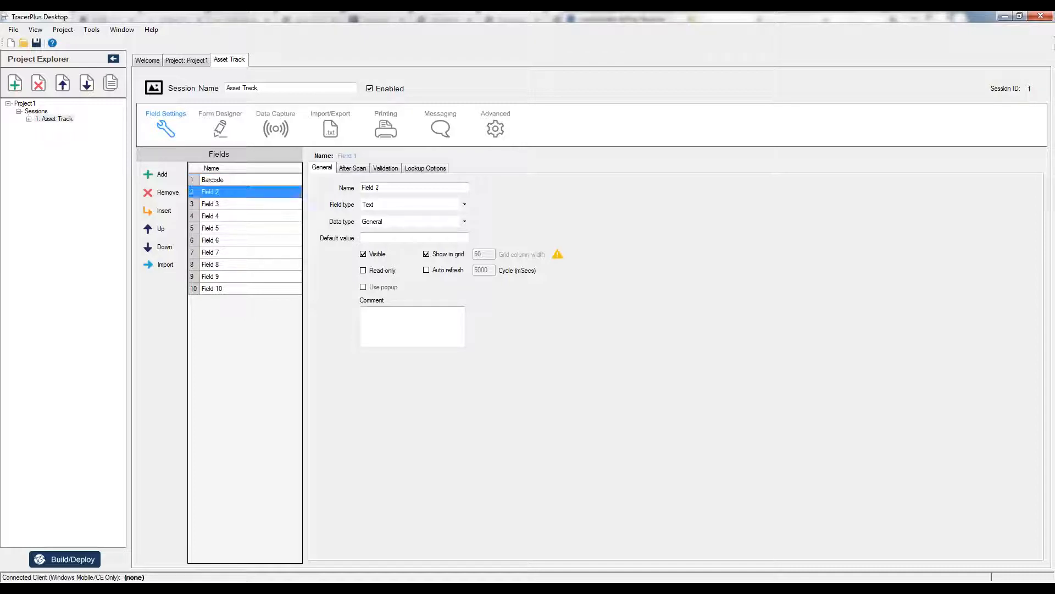
{"action": "type", "text": "Description"}
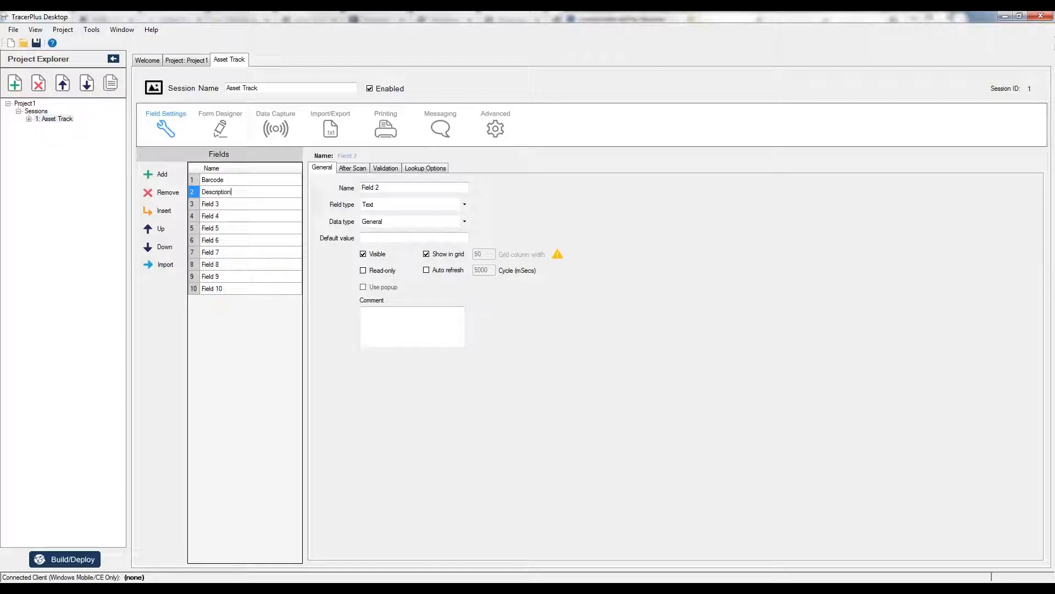
{"action": "key", "text": "Return"}
{"action": "type", "text": "DateTi"}
{"action": "type", "text": "me"}
{"action": "left_click", "coordinate": [239, 216]}
- Remove the unused extra fields and give the DateTime field the DateTime data type
{"action": "left_click", "coordinate": [174, 192]}
{"action": "left_click", "coordinate": [175, 193]}
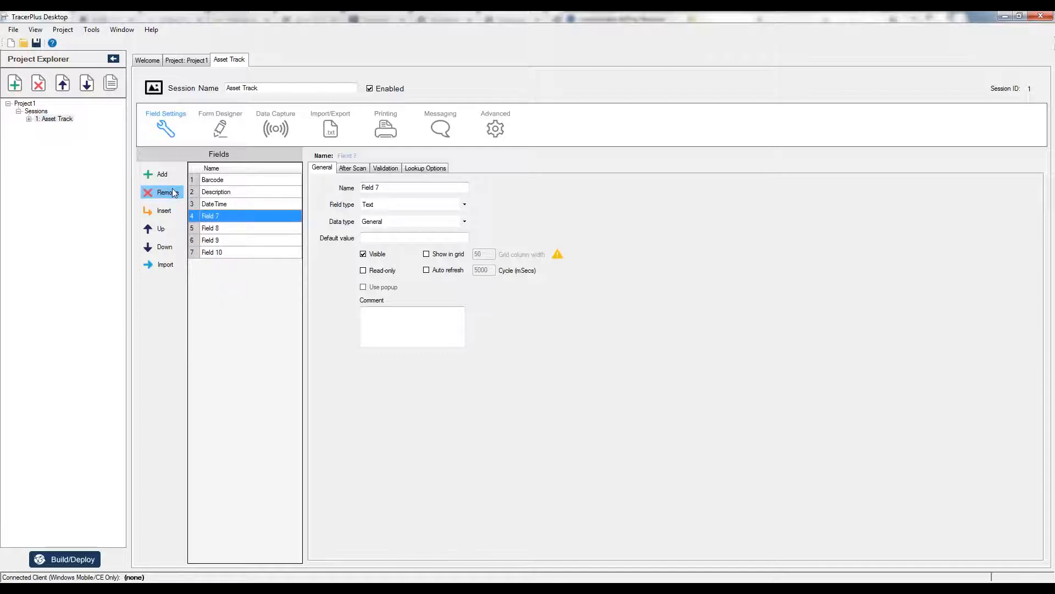
{"action": "left_click", "coordinate": [174, 192]}
{"action": "left_click", "coordinate": [247, 205]}
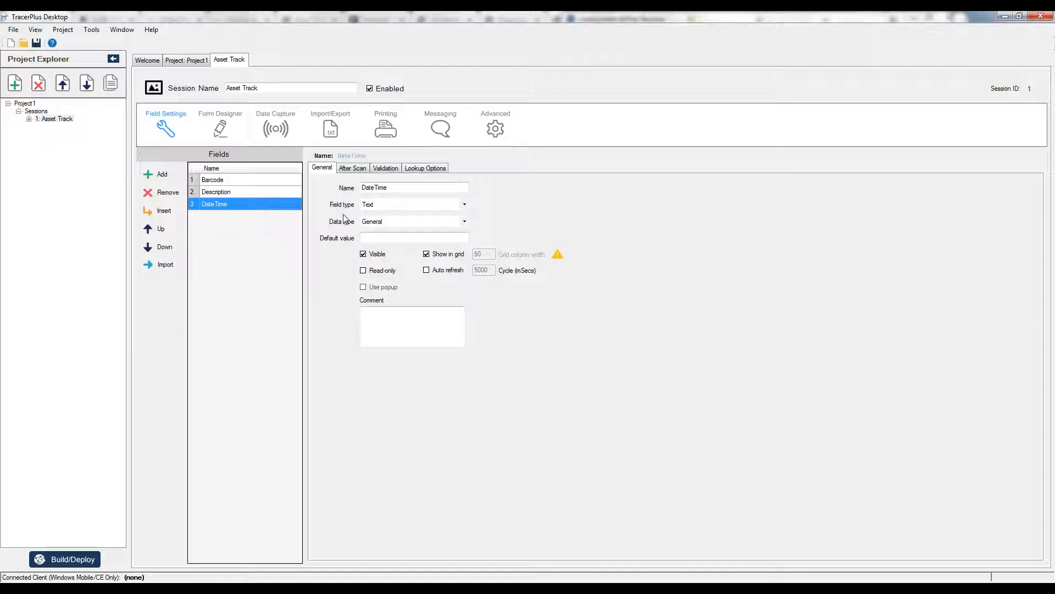
{"action": "left_click", "coordinate": [394, 223]}
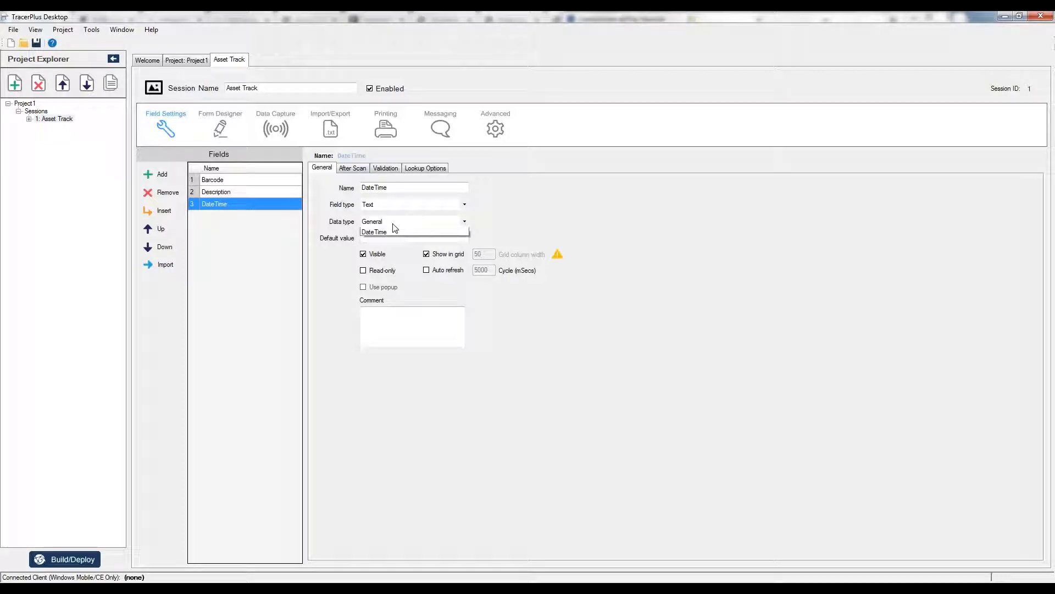
{"action": "left_click", "coordinate": [379, 231]}
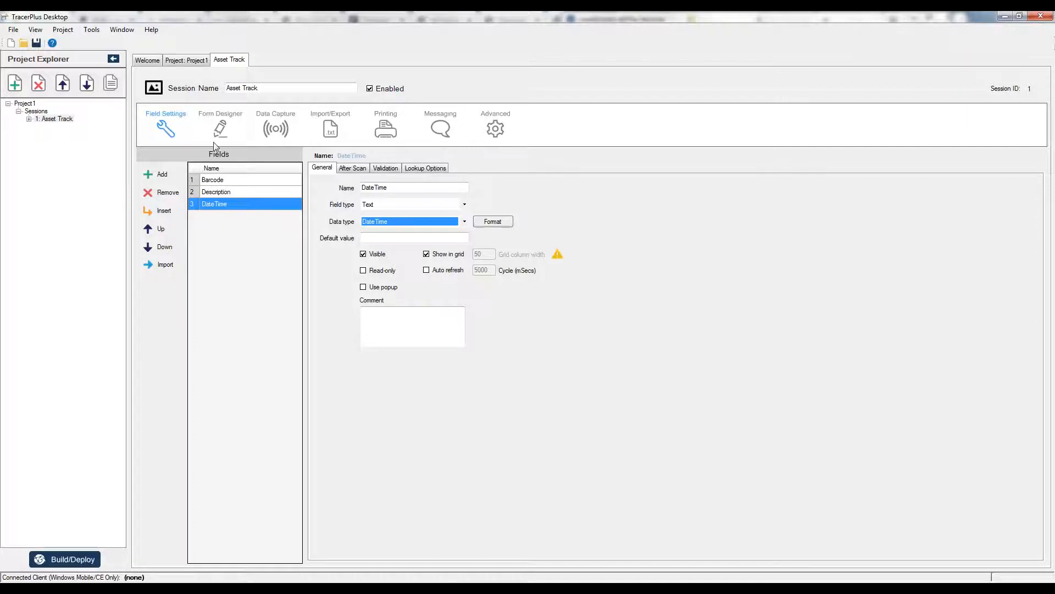
- Create the default Asset Track form layout in the form designer
{"action": "left_click", "coordinate": [221, 127]}
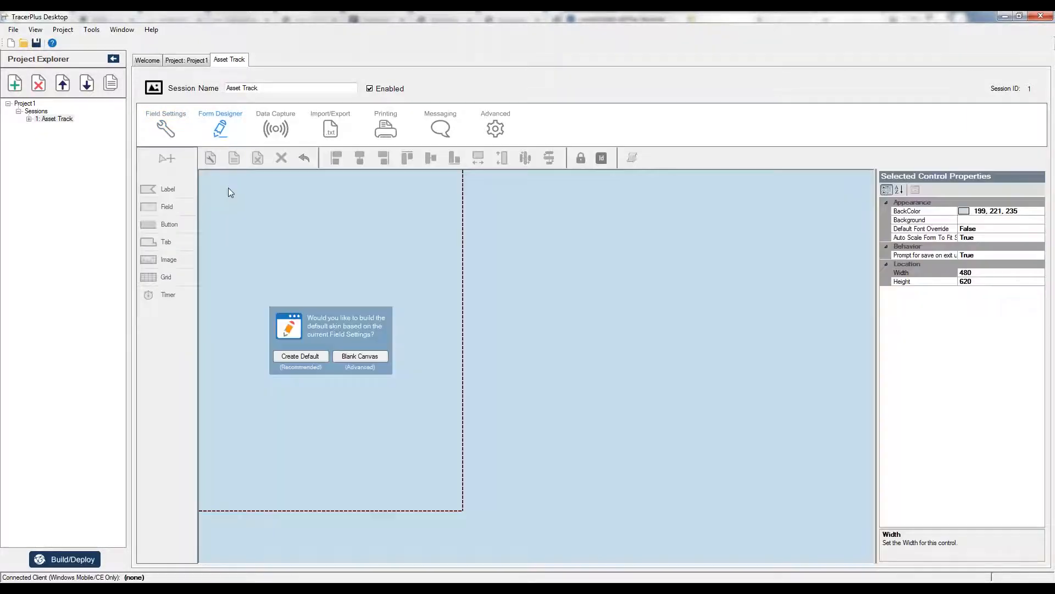
{"action": "left_click", "coordinate": [298, 356]}
- Align the Barcode, Description and DateTime input boxes left and make them the same width
{"action": "left_click", "coordinate": [301, 219]}
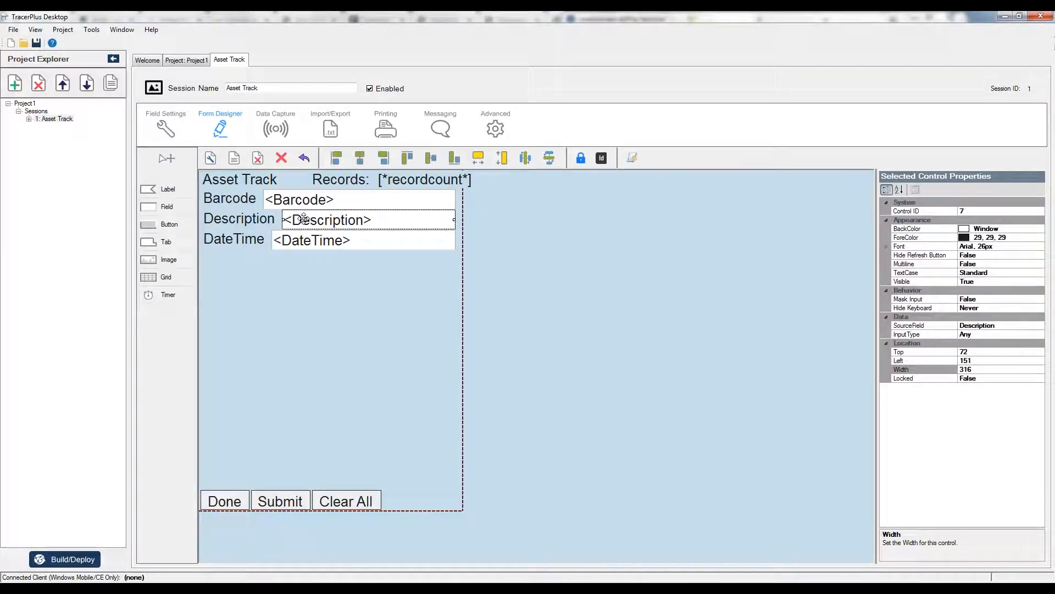
{"action": "left_click", "coordinate": [305, 198], "text": "ctrl"}
{"action": "left_click", "coordinate": [312, 242], "text": "ctrl"}
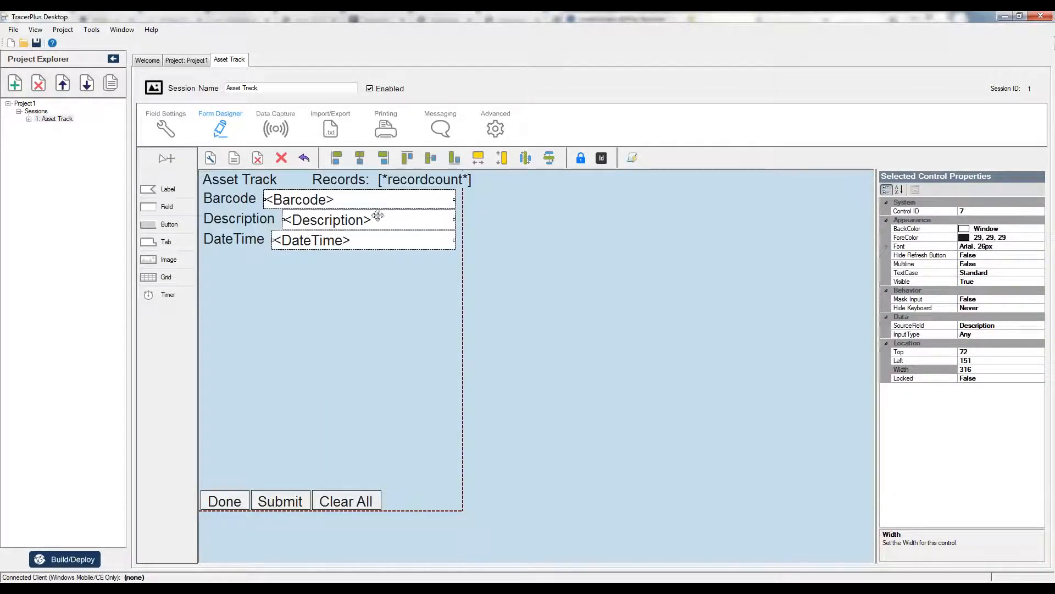
{"action": "left_click", "coordinate": [337, 158]}
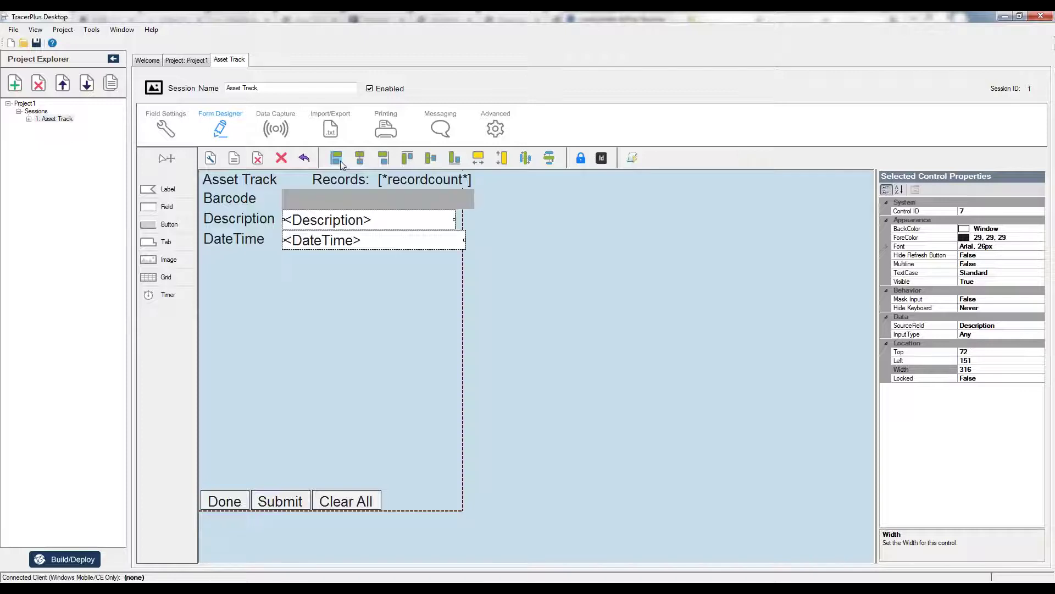
{"action": "left_click", "coordinate": [478, 157]}
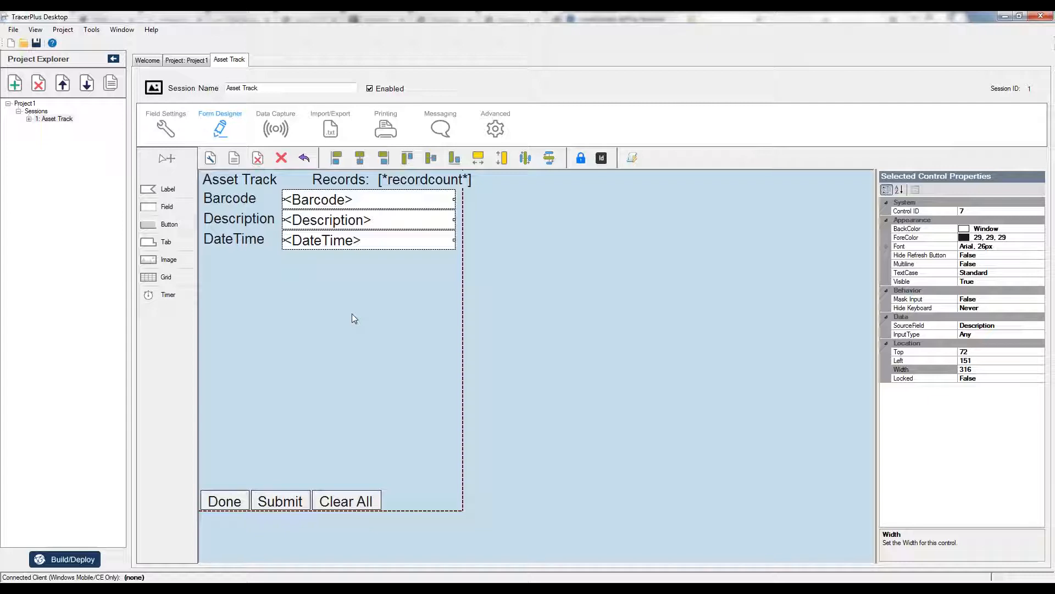
{"action": "left_click", "coordinate": [350, 360]}
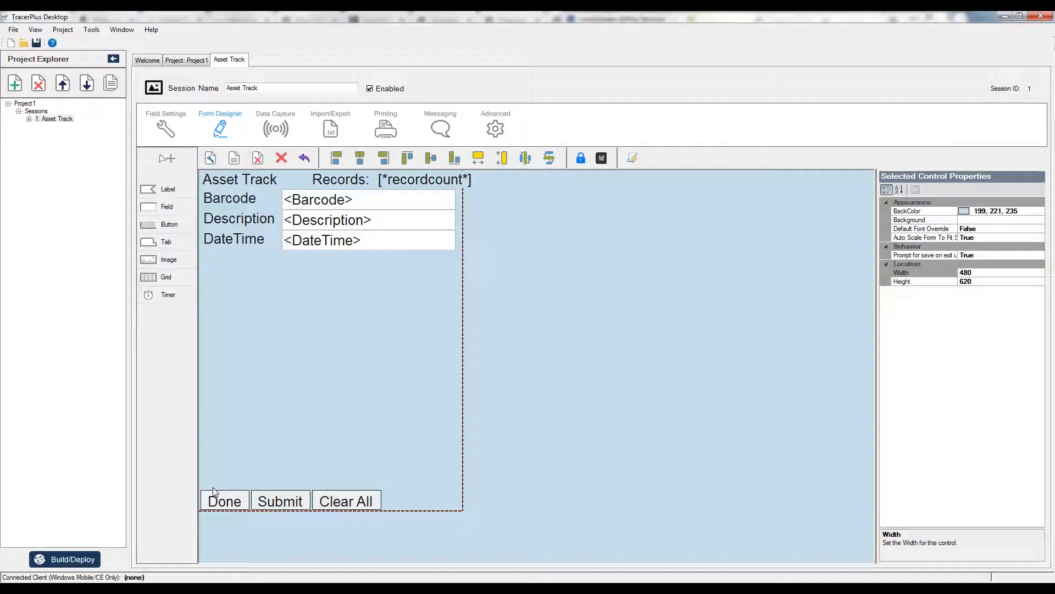
- Deploy Project1 to the iOS device, overwriting the existing project
{"action": "left_click", "coordinate": [65, 560]}
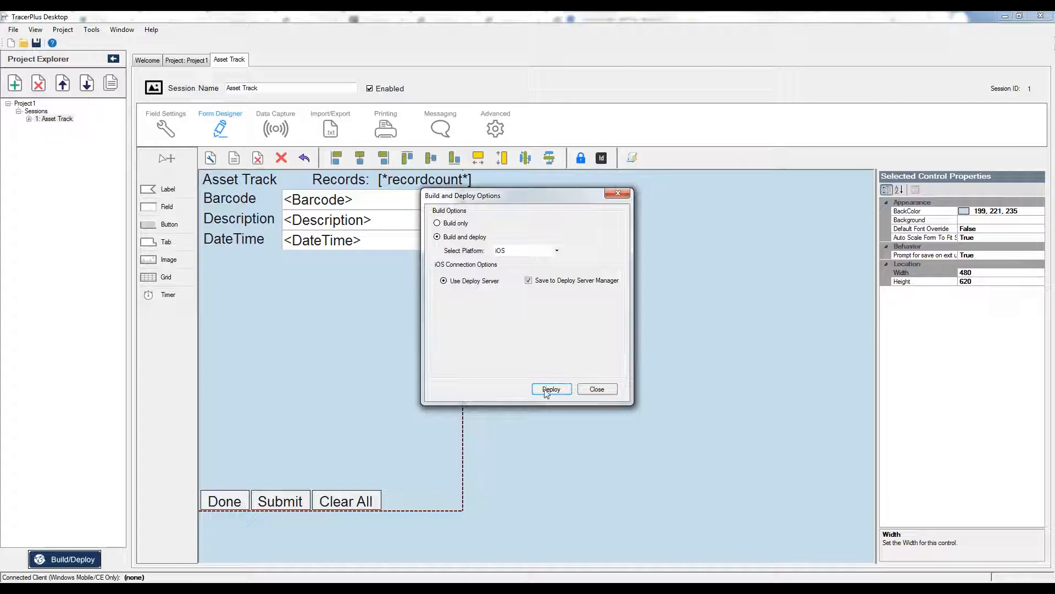
{"action": "left_click", "coordinate": [548, 389]}
{"action": "left_click", "coordinate": [499, 338]}
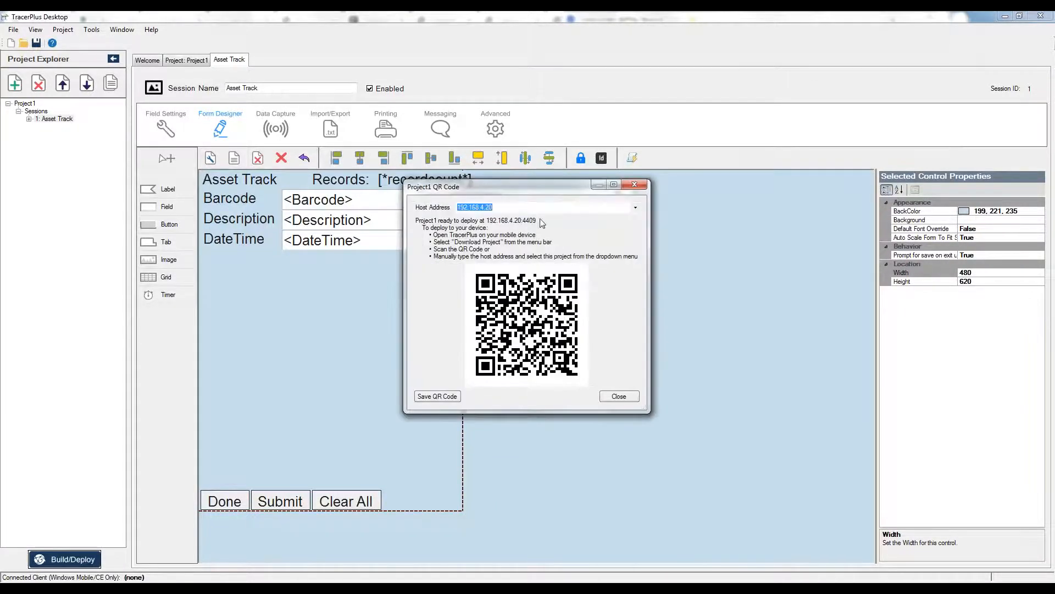
- Move the deployment QR code into open space and enlarge it for scanning
{"action": "left_click_drag", "start_coordinate": [535, 196], "coordinate": [334, 138]}
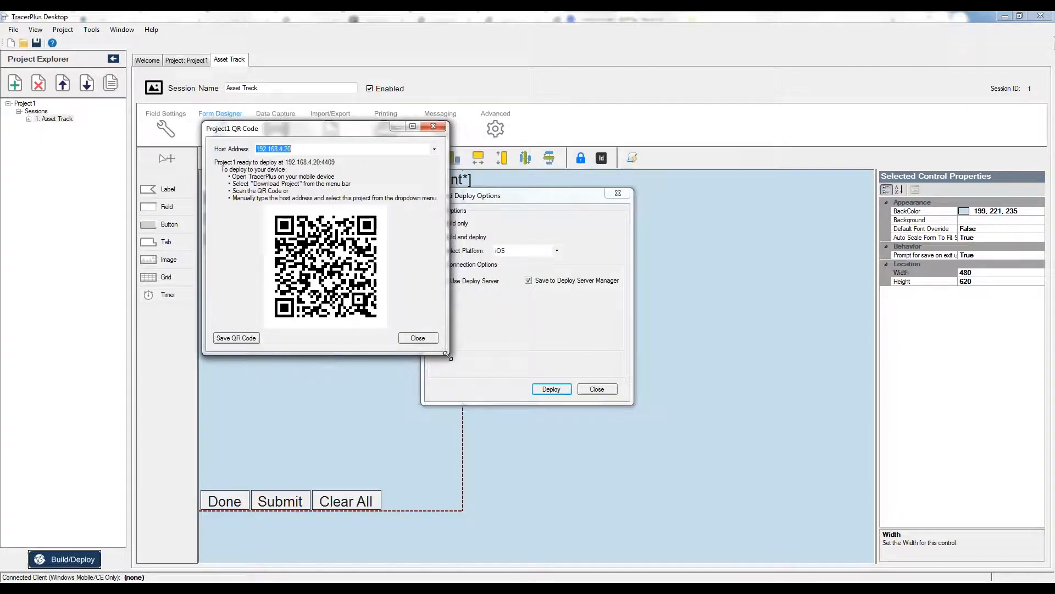
{"action": "left_click_drag", "start_coordinate": [448, 355], "coordinate": [496, 454]}
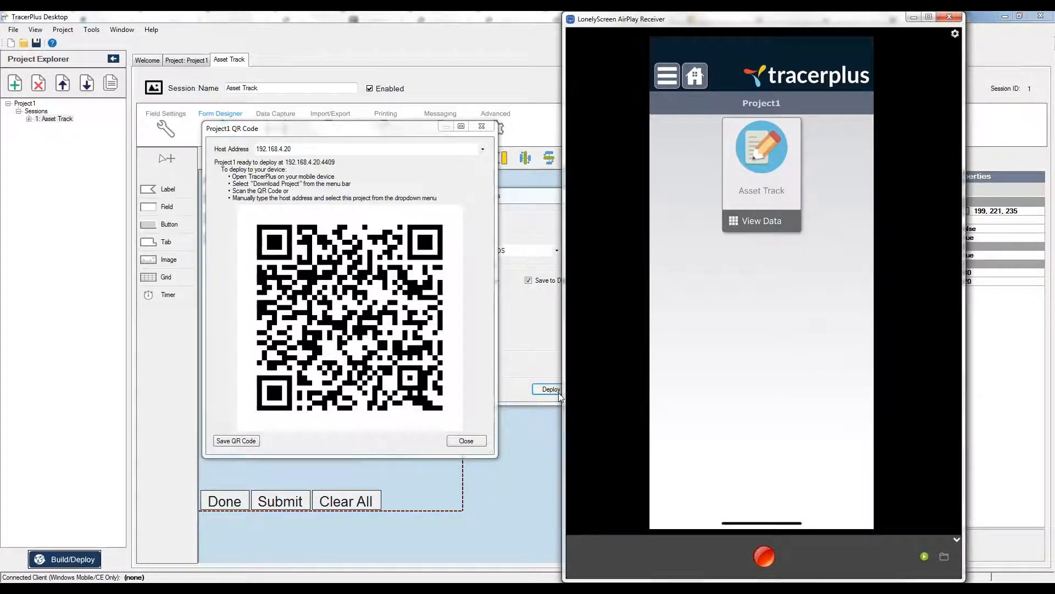
- Close the QR code and the build and deploy options after the phone downloads Project1
{"action": "left_click", "coordinate": [467, 441]}
{"action": "left_click", "coordinate": [600, 389]}
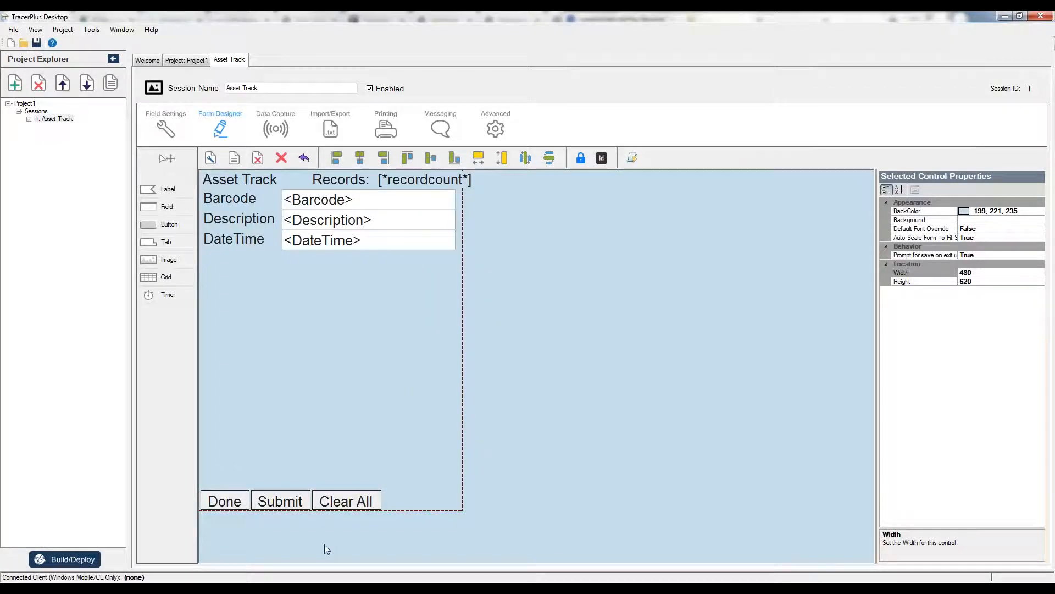
- View the Asset Track form on the mirrored phone, then return to the welcome page
{"action": "left_click", "coordinate": [255, 527]}
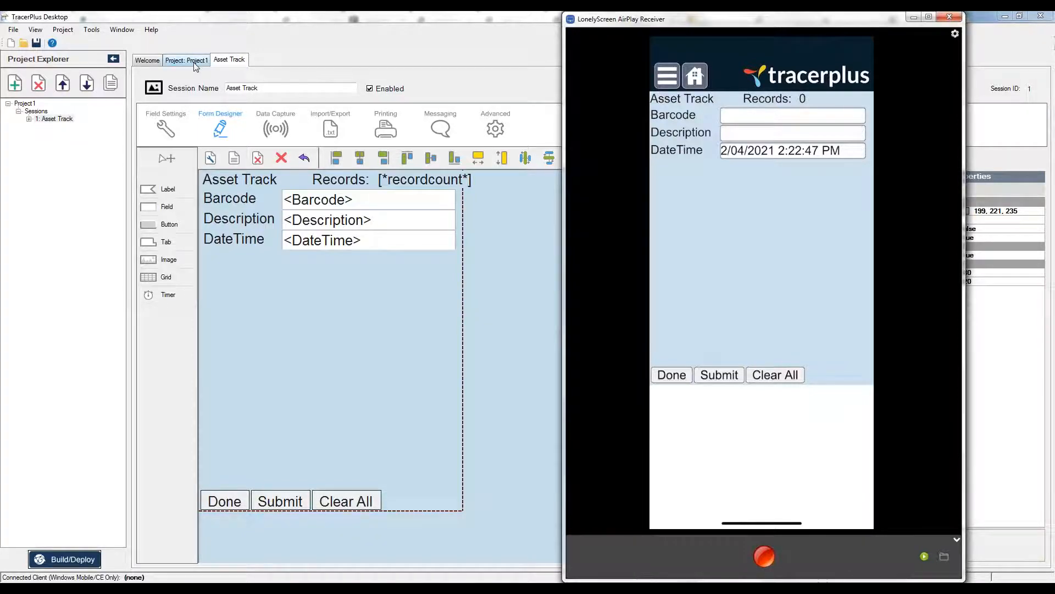
{"action": "left_click", "coordinate": [152, 63]}
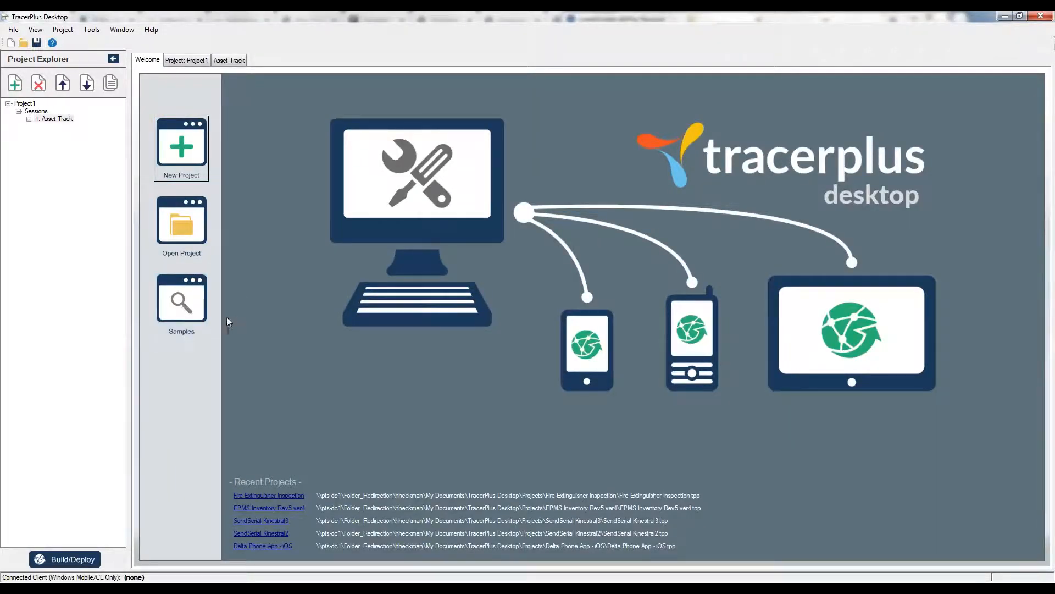
- Browse the samples and select Fire Extinguisher Inspection under Asset Tracking
{"action": "left_click", "coordinate": [201, 290]}
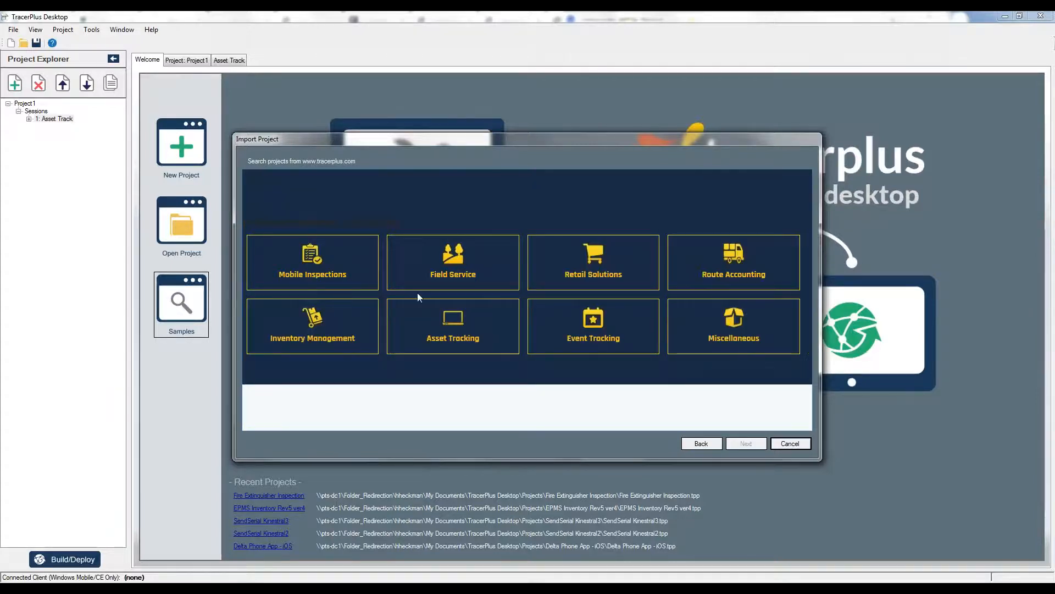
{"action": "left_click", "coordinate": [344, 286]}
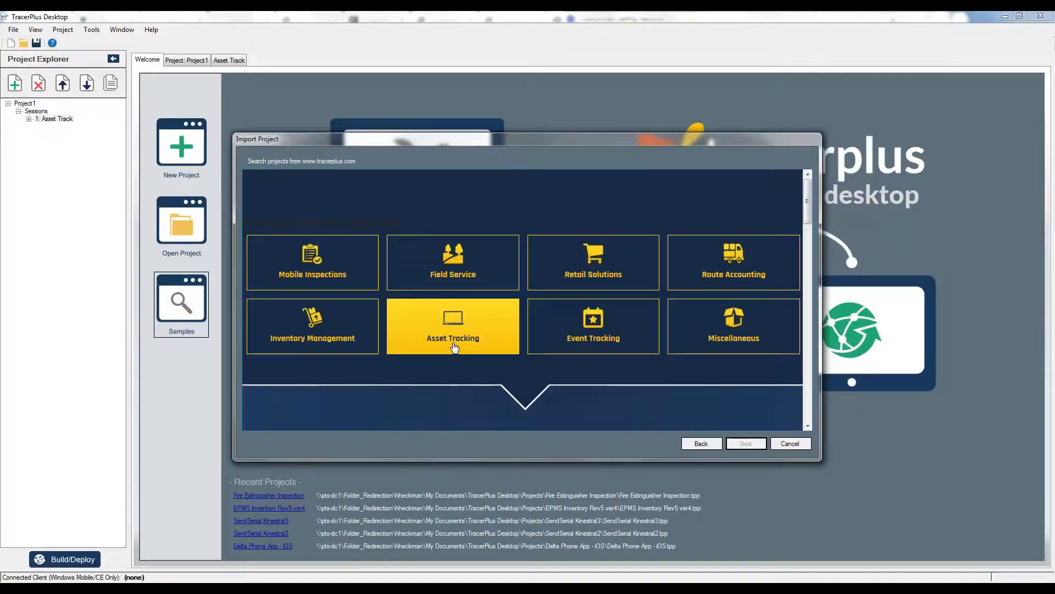
{"action": "scroll", "coordinate": [453, 338], "scroll_direction": "down", "scroll_amount": 2}
{"action": "scroll", "coordinate": [523, 313], "scroll_direction": "down", "scroll_amount": 3}
{"action": "scroll", "coordinate": [524, 313], "scroll_direction": "down", "scroll_amount": 3}
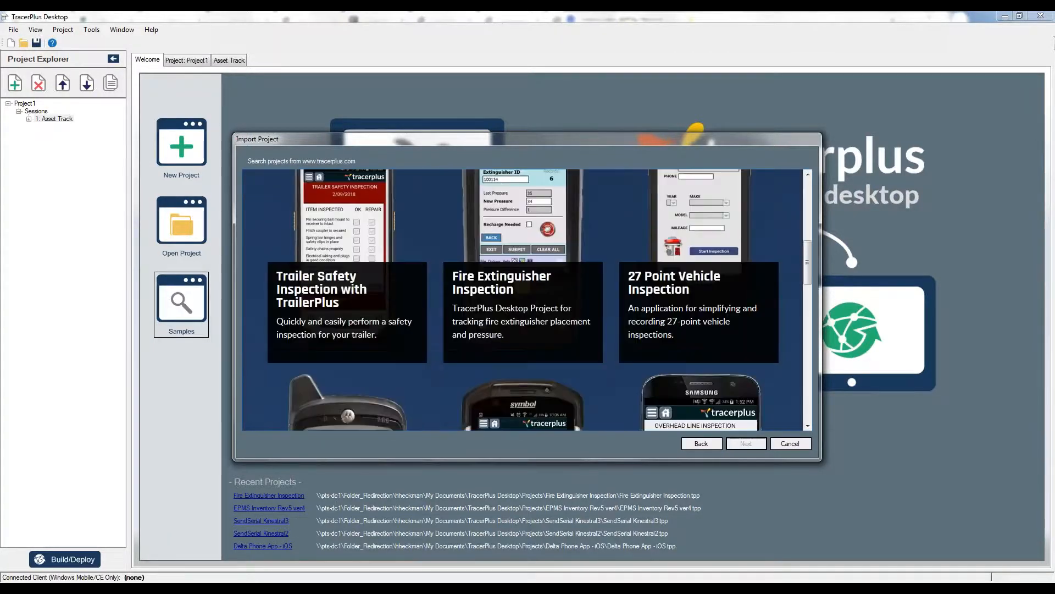
{"action": "scroll", "coordinate": [523, 314], "scroll_direction": "down", "scroll_amount": 3}
{"action": "scroll", "coordinate": [524, 314], "scroll_direction": "down", "scroll_amount": 3}
{"action": "scroll", "coordinate": [444, 342], "scroll_direction": "down", "scroll_amount": 3}
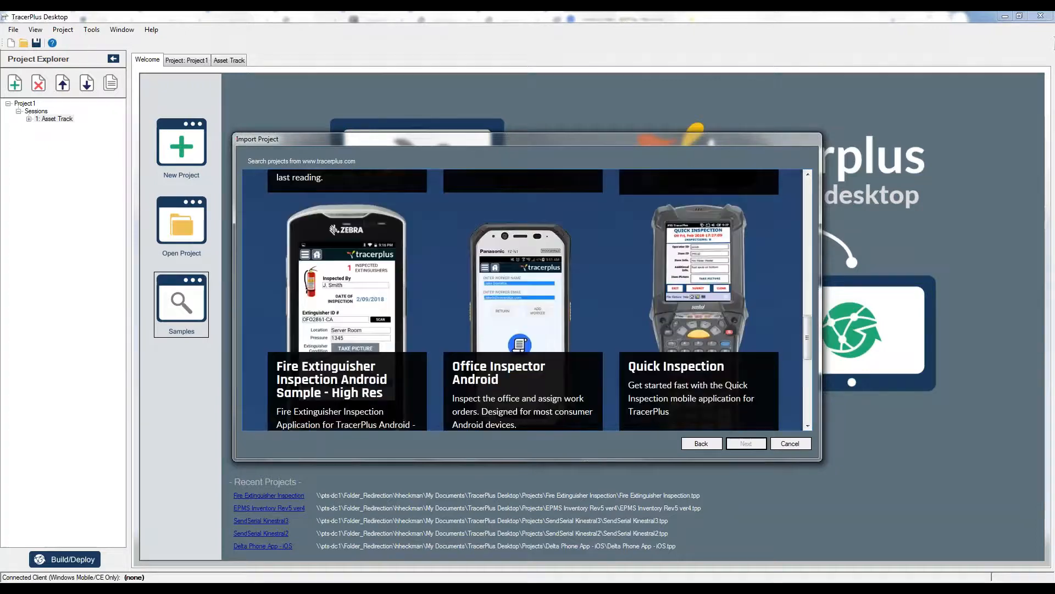
{"action": "scroll", "coordinate": [444, 342], "scroll_direction": "down", "scroll_amount": 2}
{"action": "left_click", "coordinate": [340, 323]}
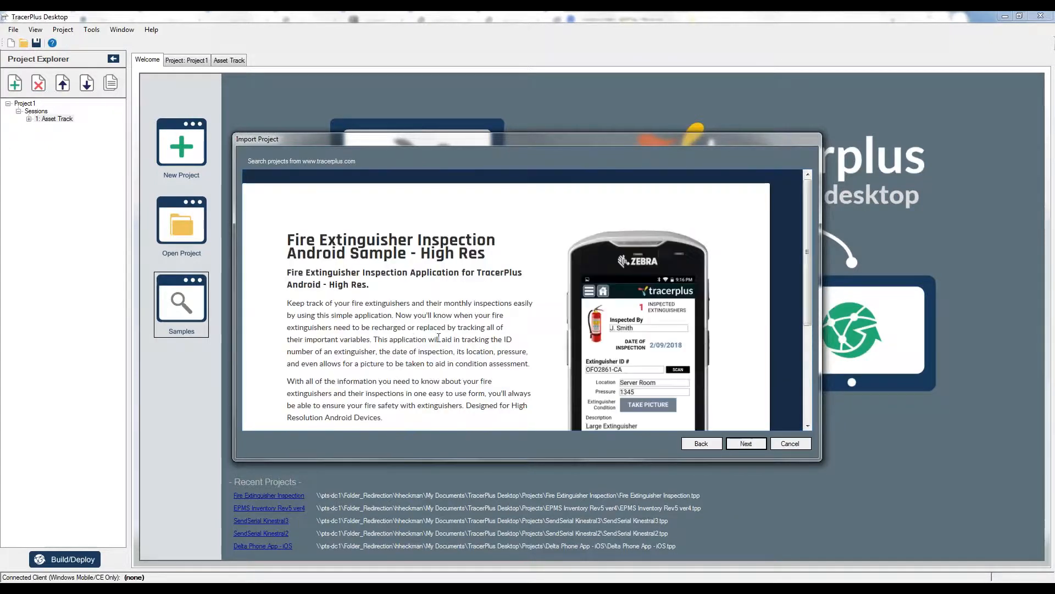
{"action": "left_click", "coordinate": [742, 442]}
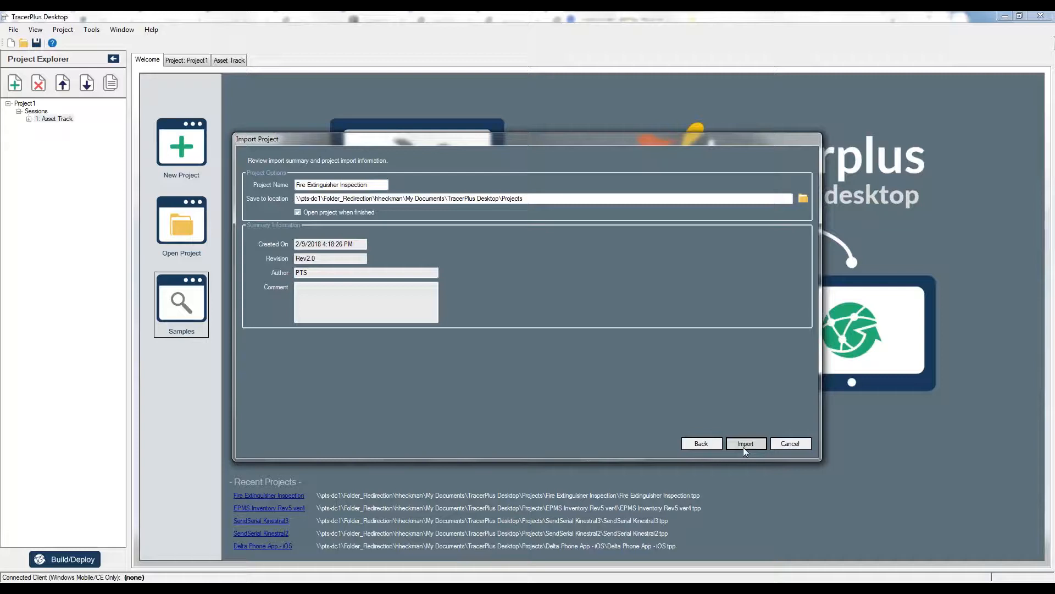
- Import the sample, overwriting the existing copy, and open the Extinguisher Inspection session
{"action": "left_click", "coordinate": [743, 443]}
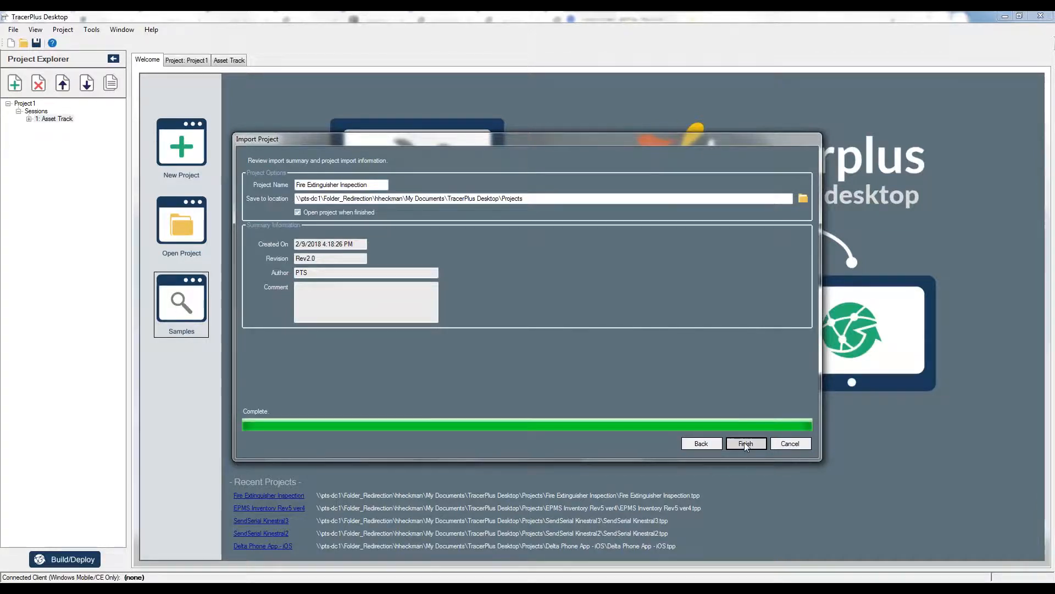
{"action": "left_click", "coordinate": [744, 442]}
{"action": "left_click", "coordinate": [498, 338]}
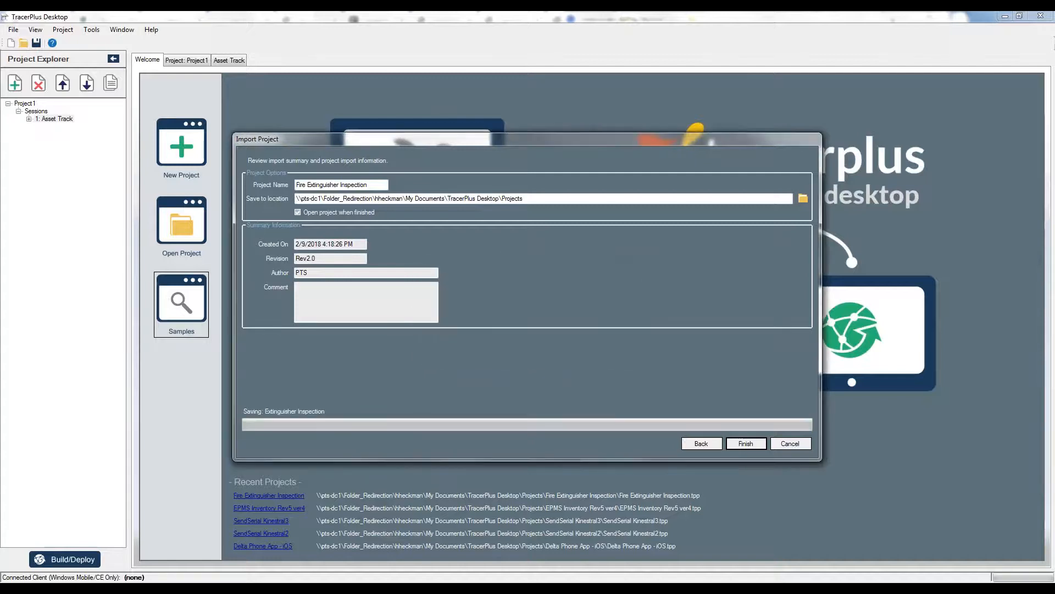
{"action": "double_click", "coordinate": [71, 119]}
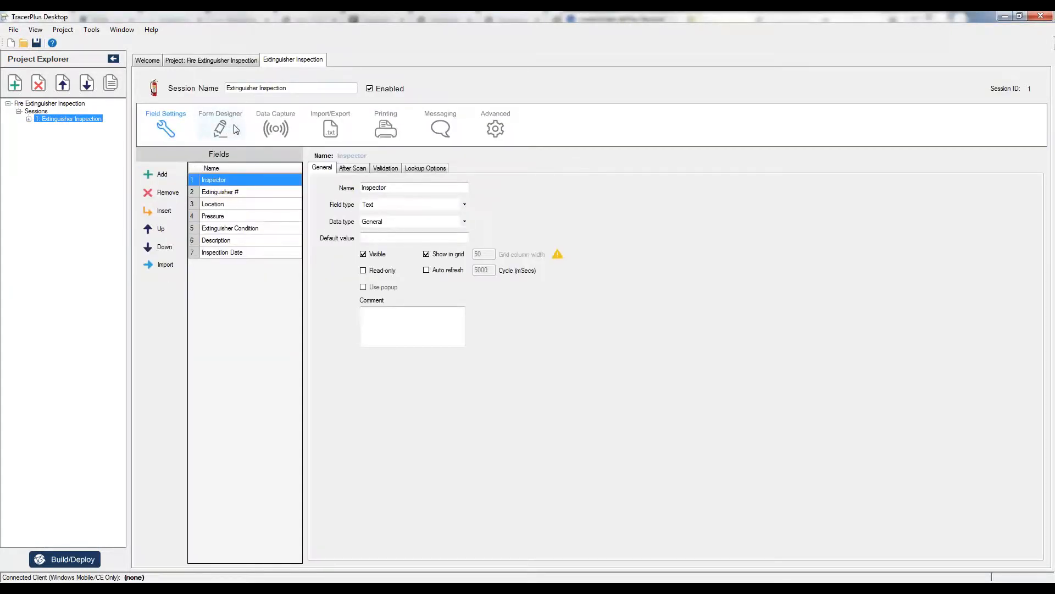
- Deploy the Fire Extinguisher Inspection project to the phone from the form designer
{"action": "left_click", "coordinate": [223, 128]}
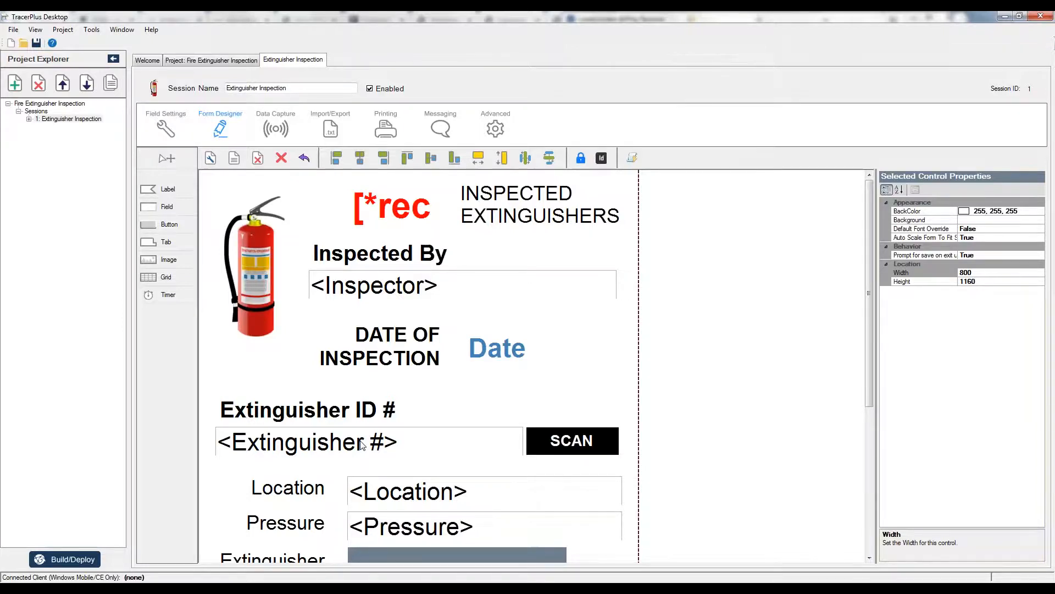
{"action": "left_click", "coordinate": [79, 561]}
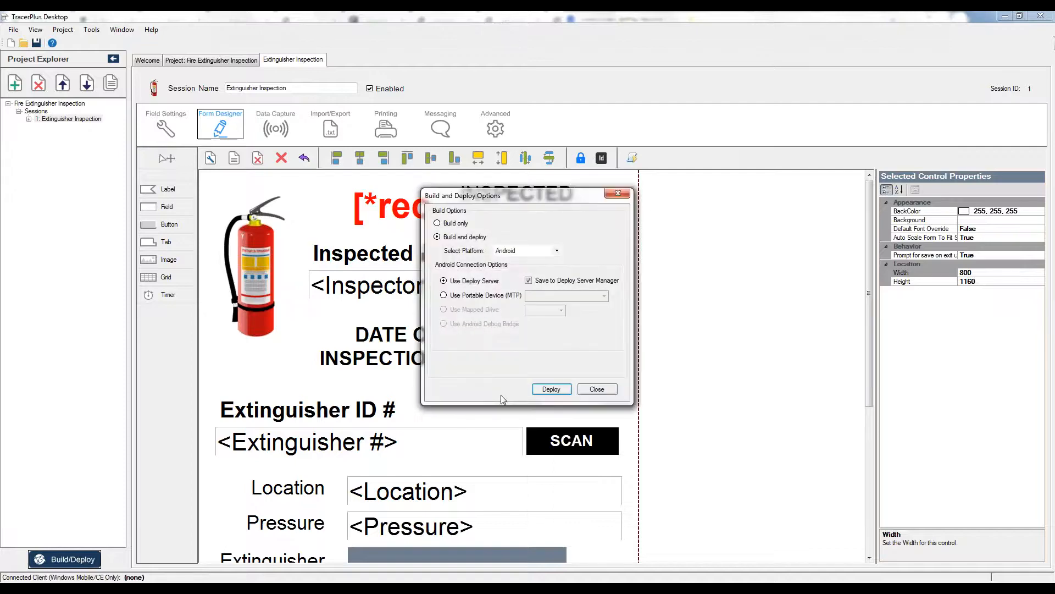
{"action": "left_click", "coordinate": [552, 389]}
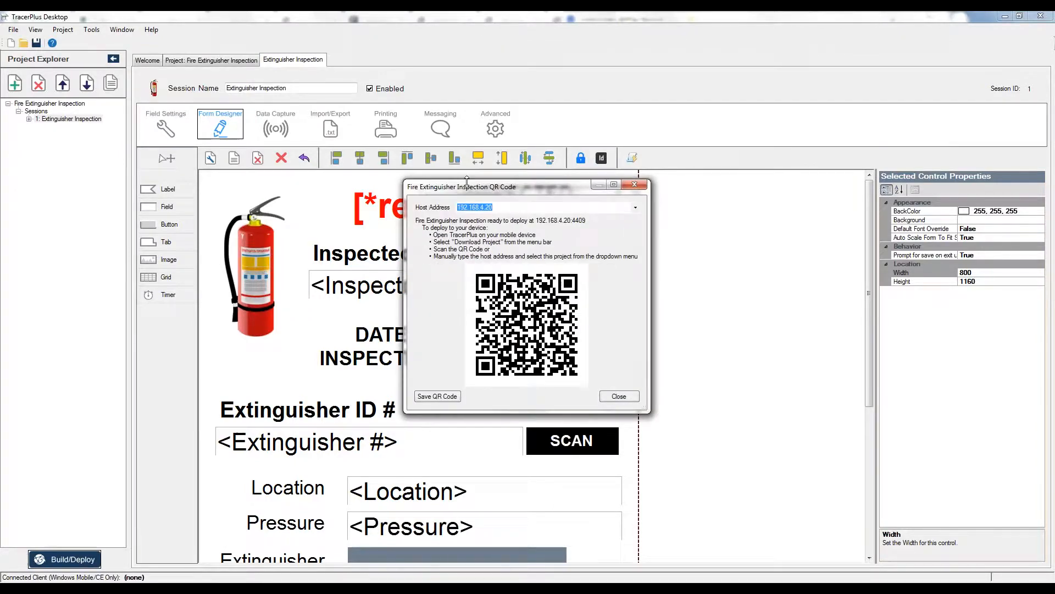
- Reposition and enlarge the QR code, dismissing the LonelyScreen free-trial warning
{"action": "left_click_drag", "start_coordinate": [467, 184], "coordinate": [214, 106]}
{"action": "left_click_drag", "start_coordinate": [404, 331], "coordinate": [487, 425]}
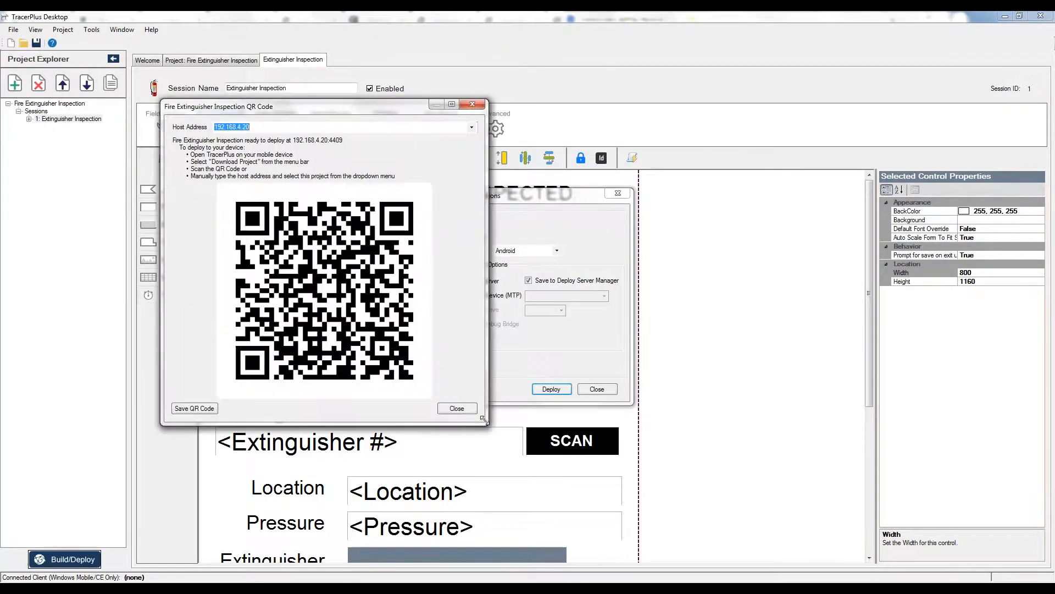
{"action": "key", "text": "alt+Tab"}
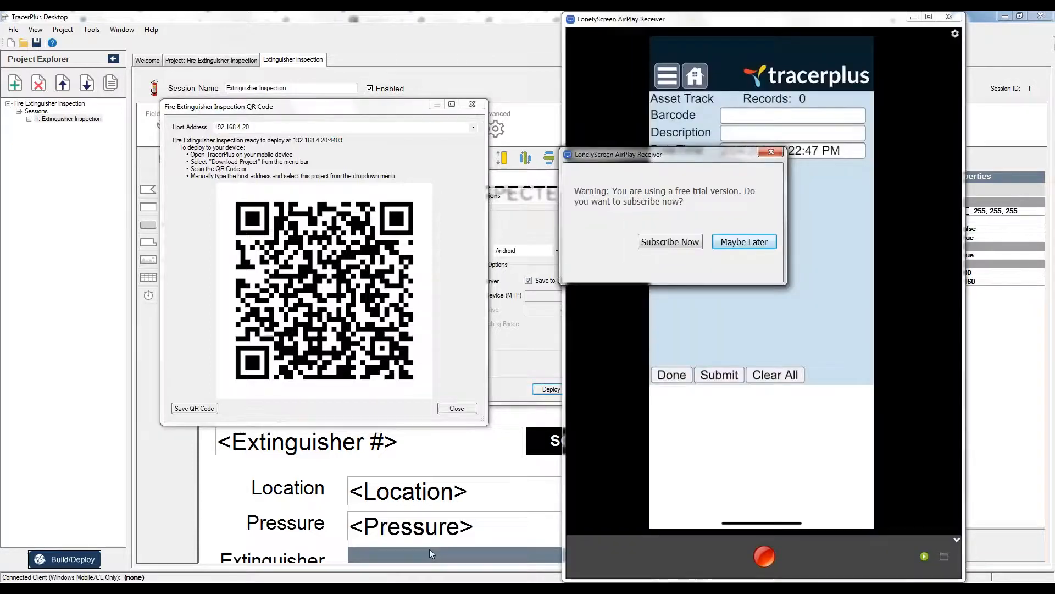
{"action": "left_click", "coordinate": [746, 241]}
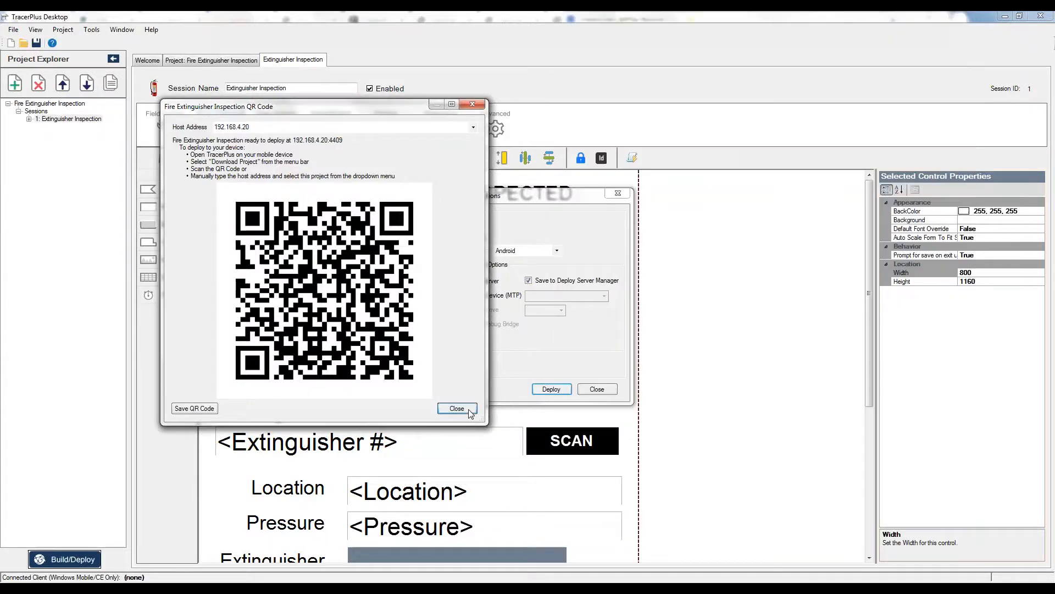
- Close the QR code and the build and deploy options once the phone has the project
{"action": "left_click", "coordinate": [457, 408]}
{"action": "left_click", "coordinate": [597, 390]}
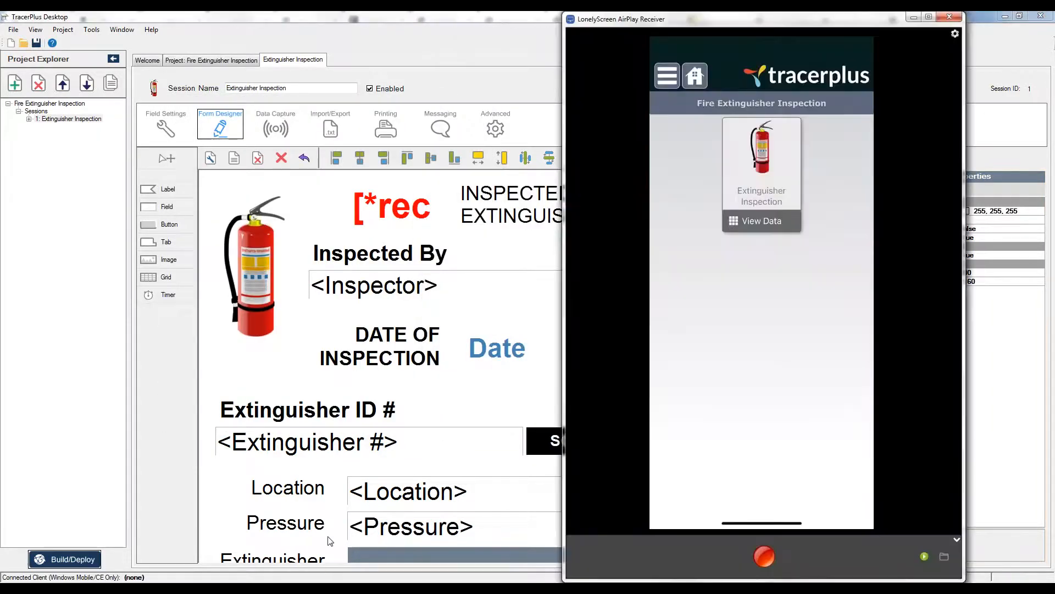